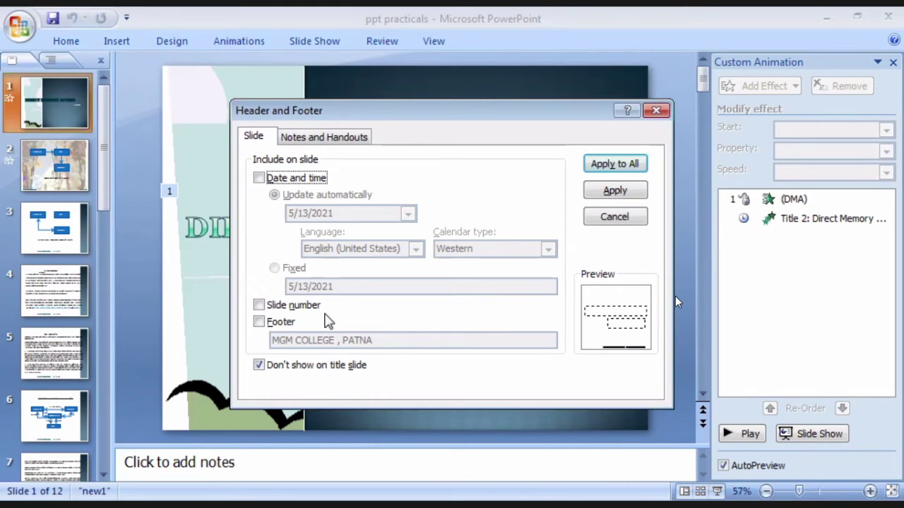
left_click(266, 182)
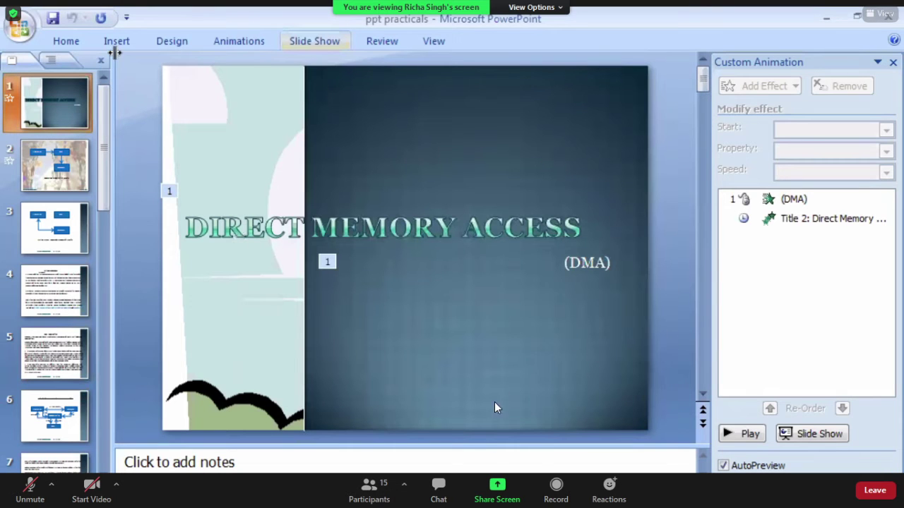
double_click(490, 363)
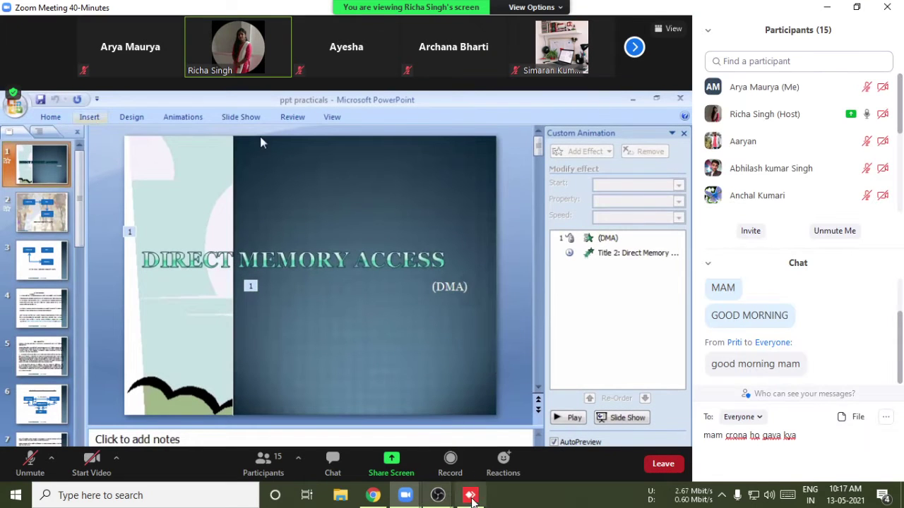
right_click(472, 500)
left_click(490, 487)
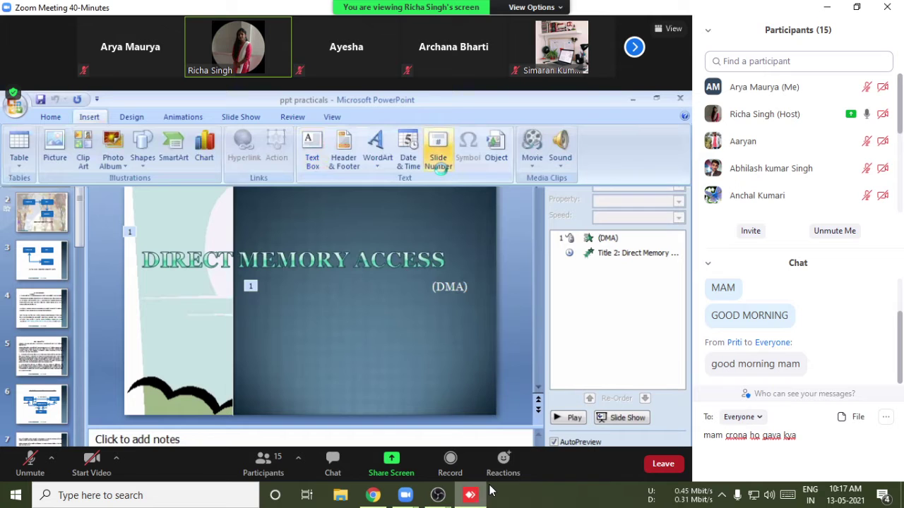
double_click(447, 322)
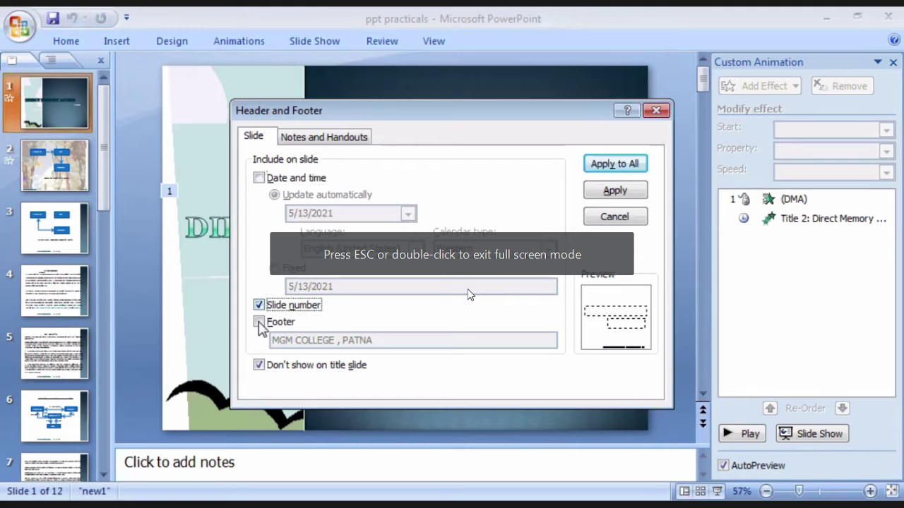
Turn on the automatically updating date alongside the slide number and the footer MGM COLLEGE , PATNA, applying them to all slides
left_click(259, 179)
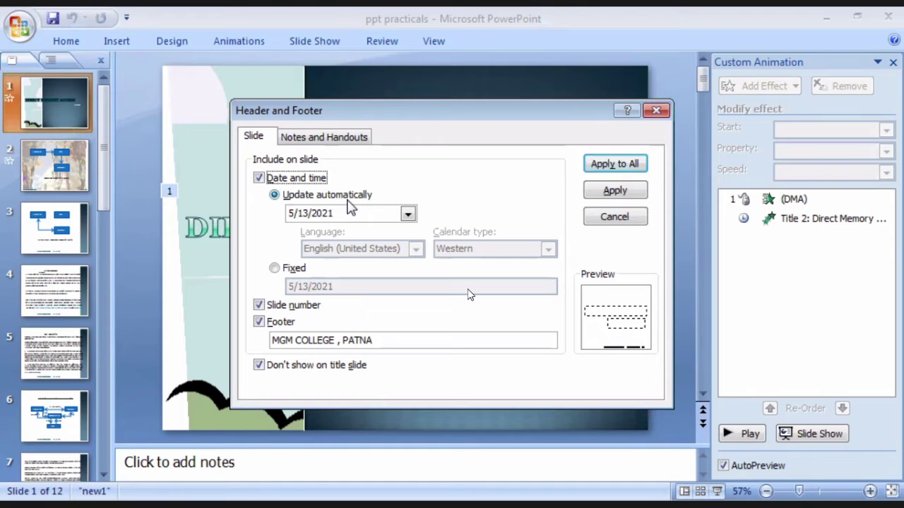
left_click(630, 165)
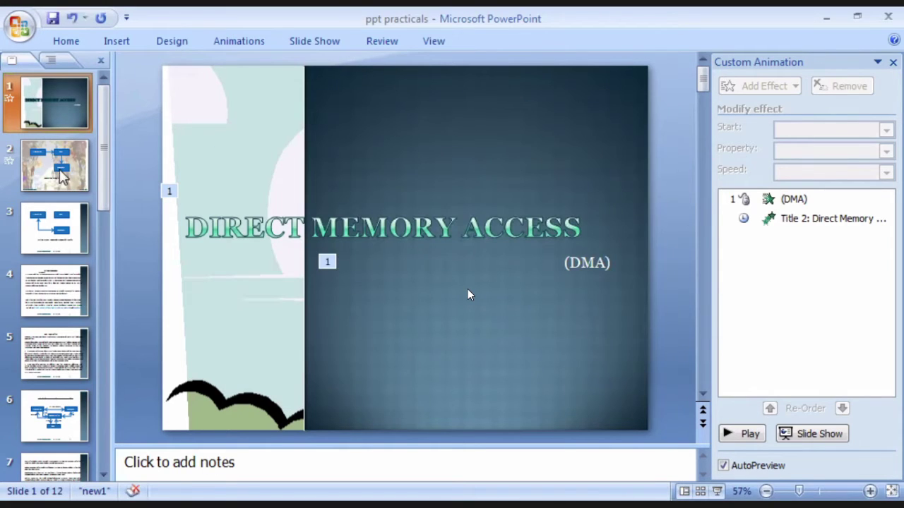
Open slide 2 and preview it as a slide show to check its date, slide number and footer
left_click(62, 176)
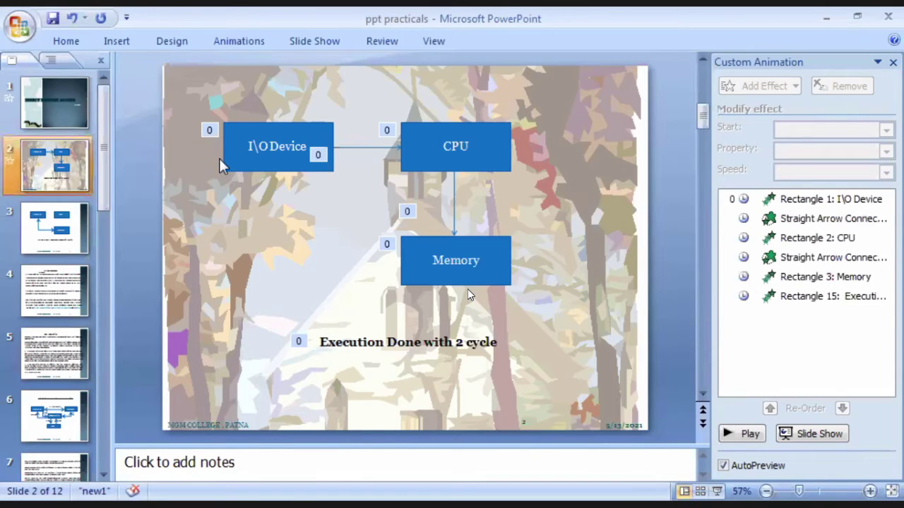
left_click(219, 162)
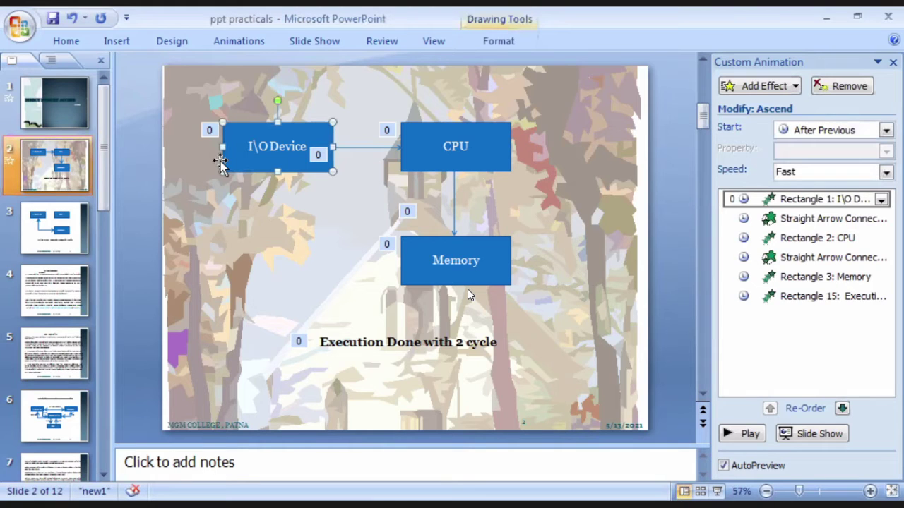
key("shift+F5")
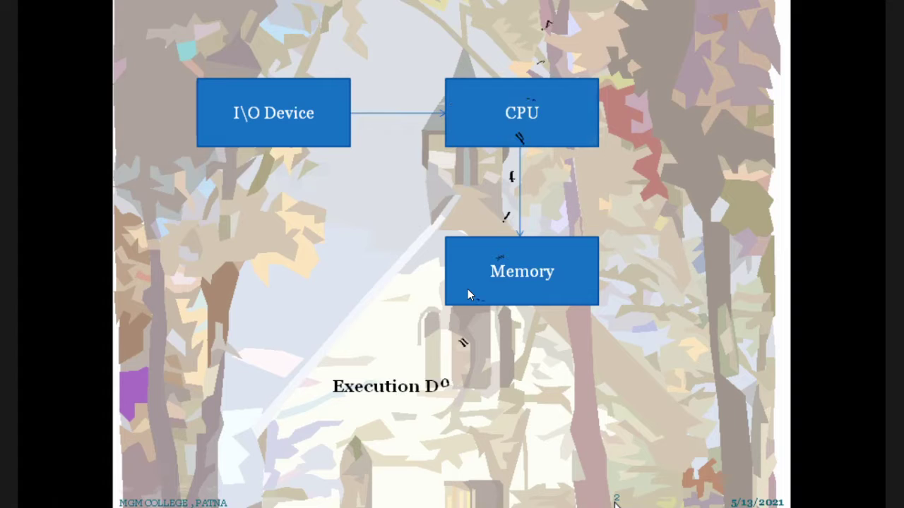
key("Escape")
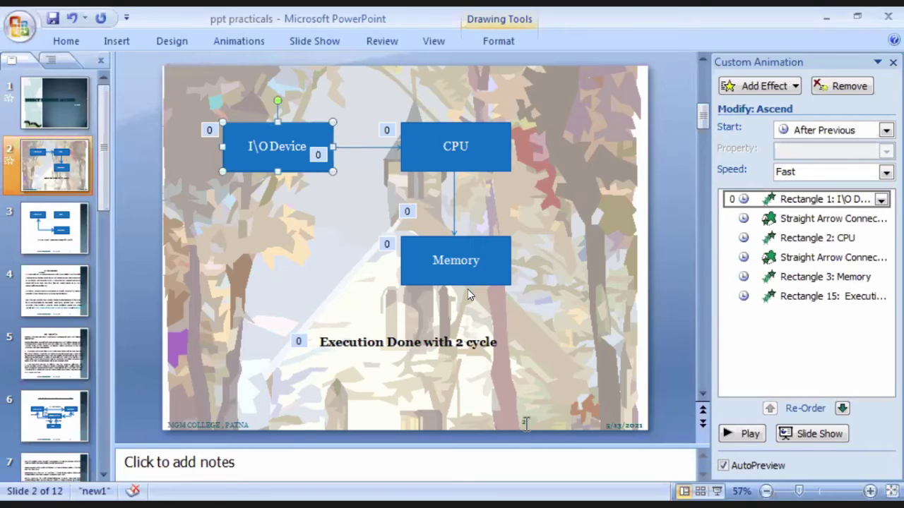
left_click(526, 423)
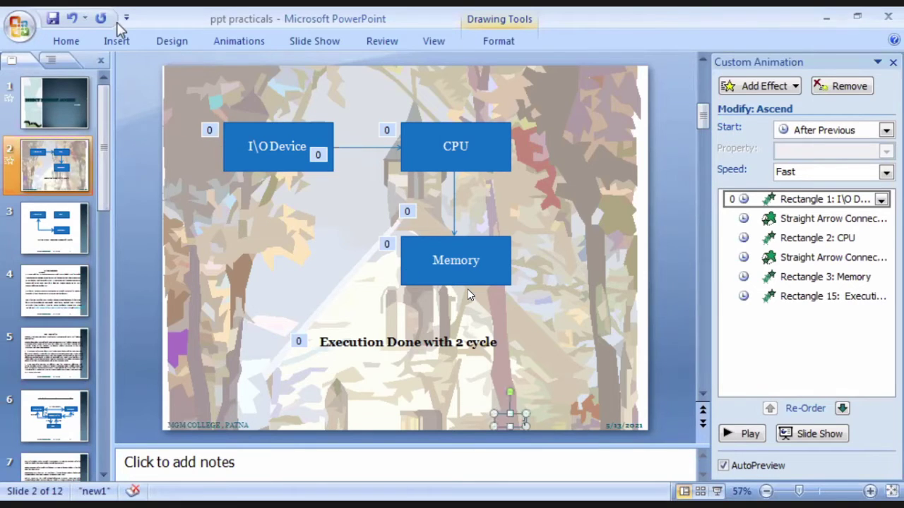
left_click(493, 42)
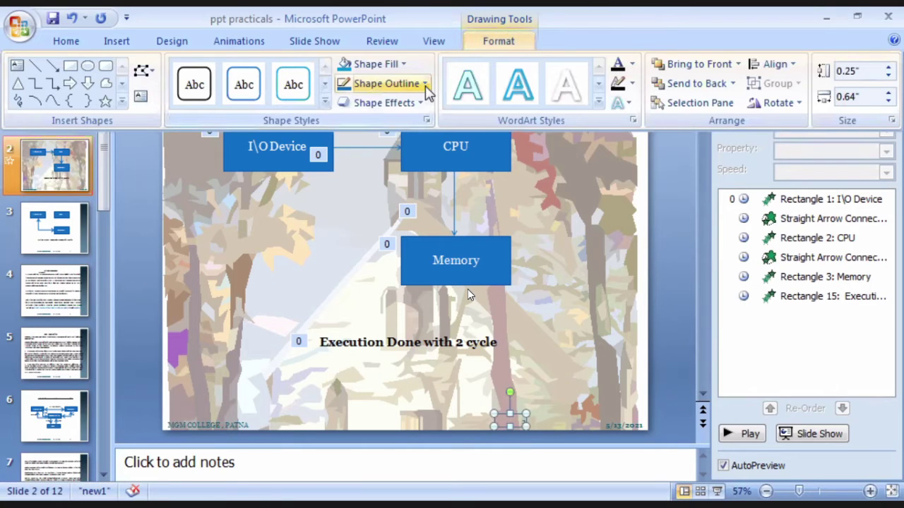
left_click(401, 83)
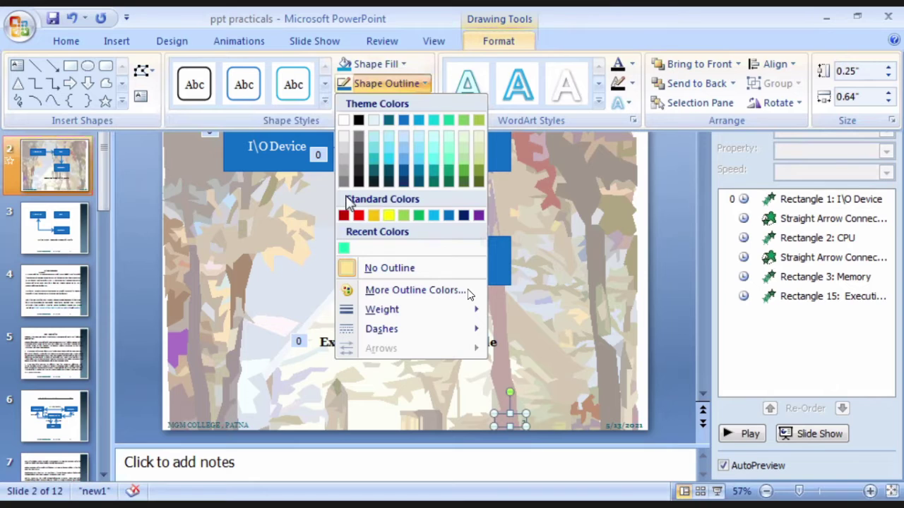
left_click(375, 64)
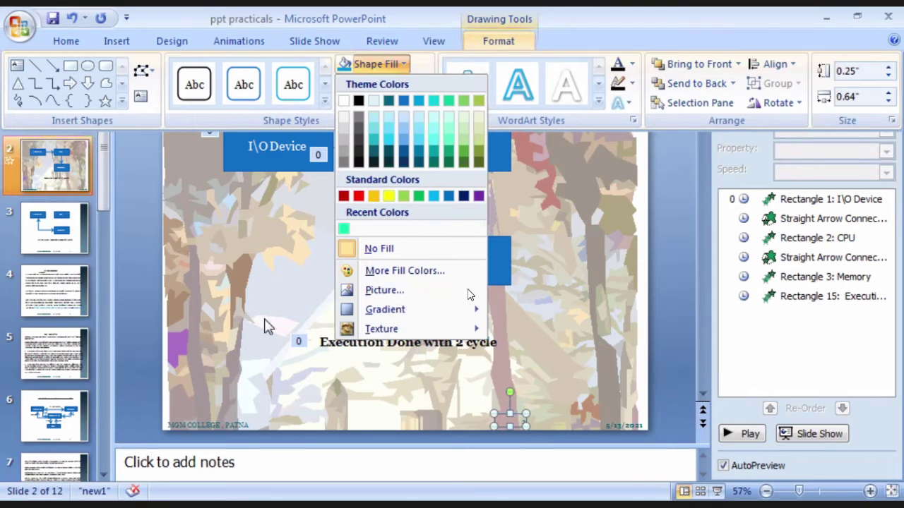
double_click(73, 44)
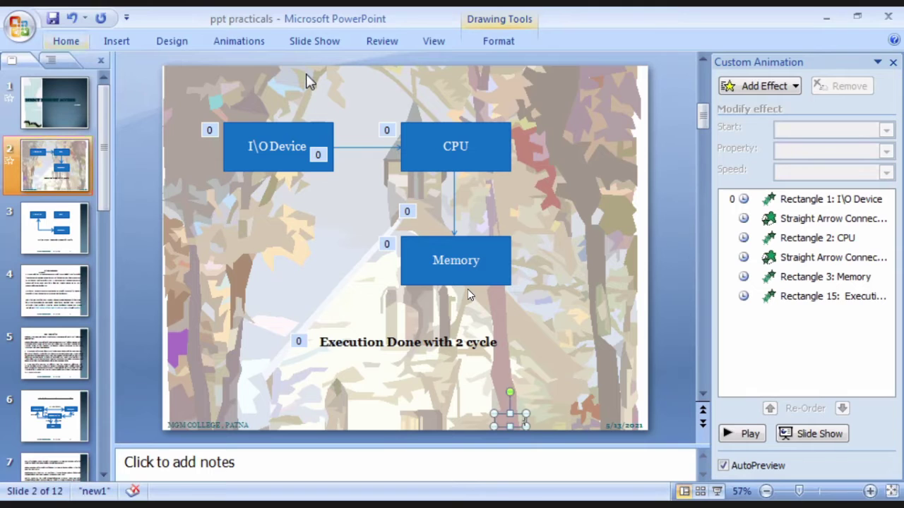
key("ctrl+F1")
key("alt+h")
key("f")
key("s")
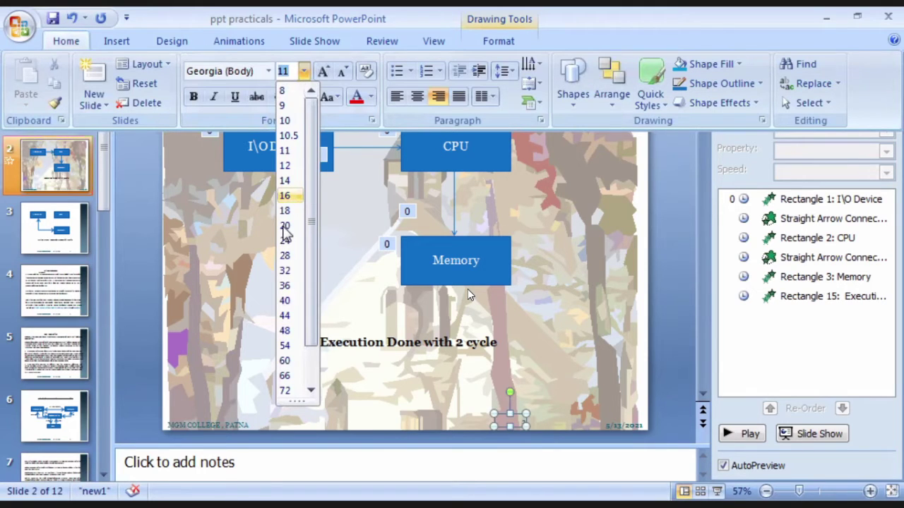
key("Escape")
Enlarge the slide number box on slide 2 and set its font size to 28
left_click_drag(511, 409, 535, 427)
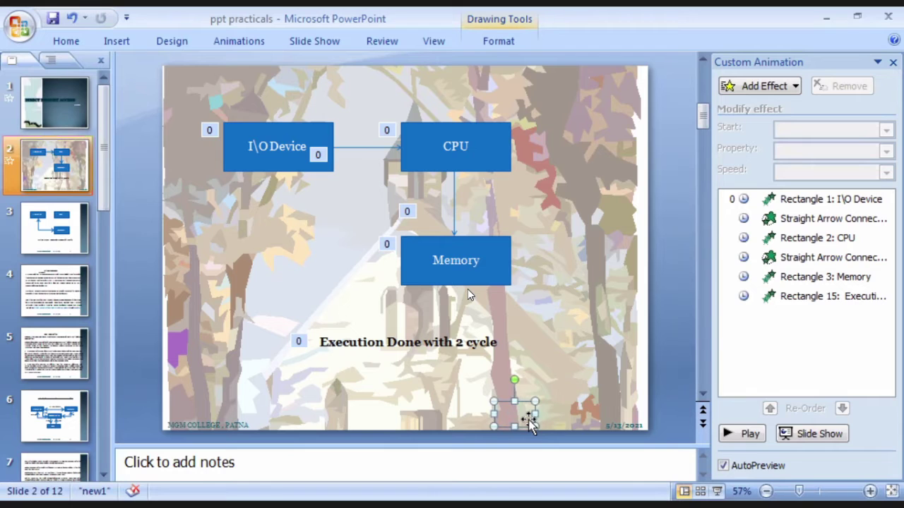
key("ctrl+a")
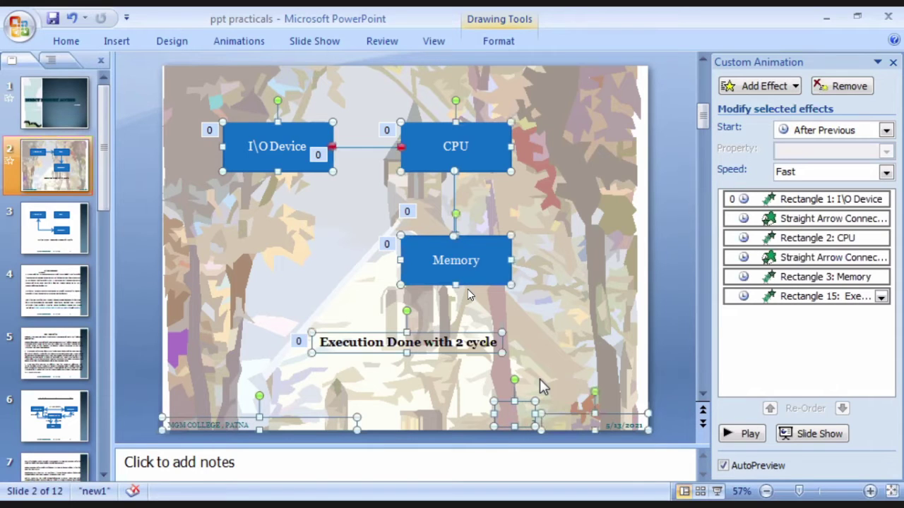
left_click(537, 419)
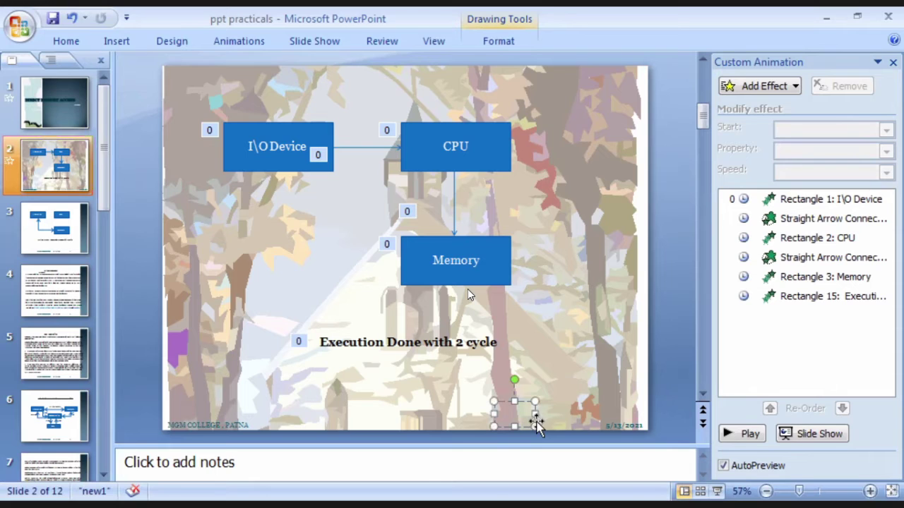
left_click(62, 44)
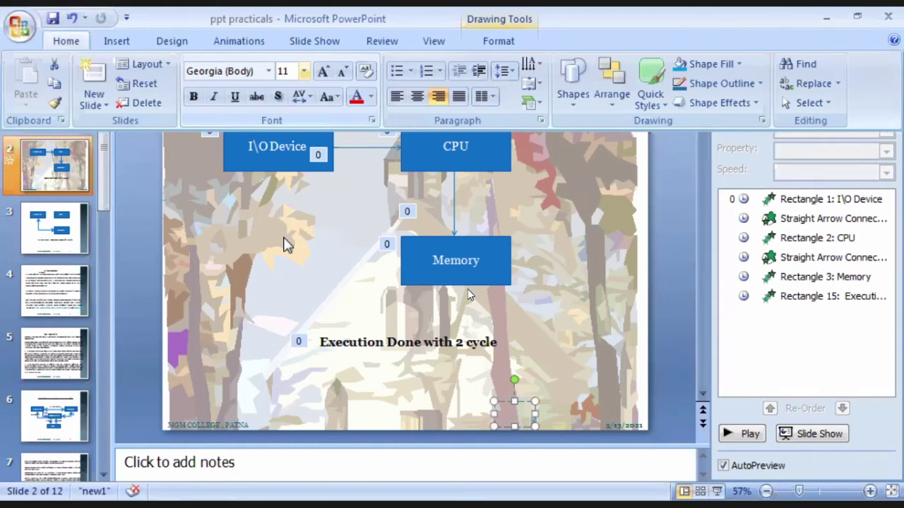
left_click(304, 70)
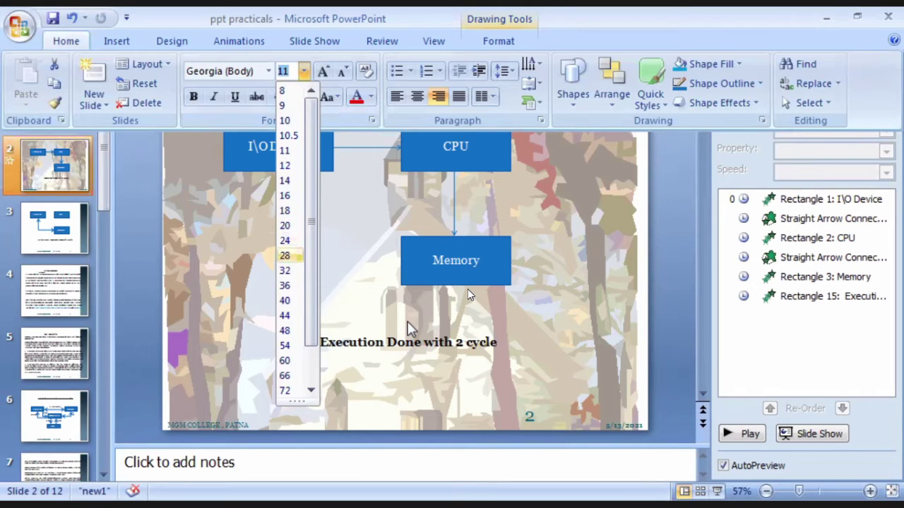
left_click(571, 381)
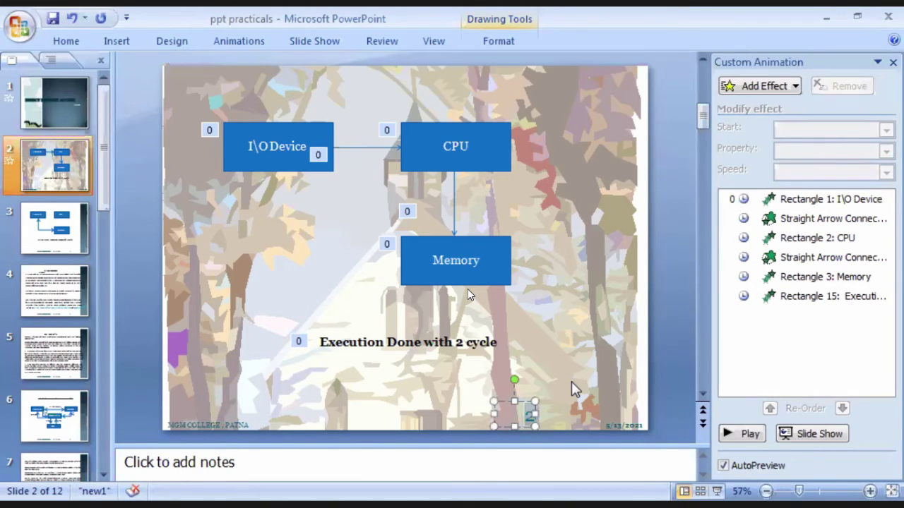
left_click(572, 385)
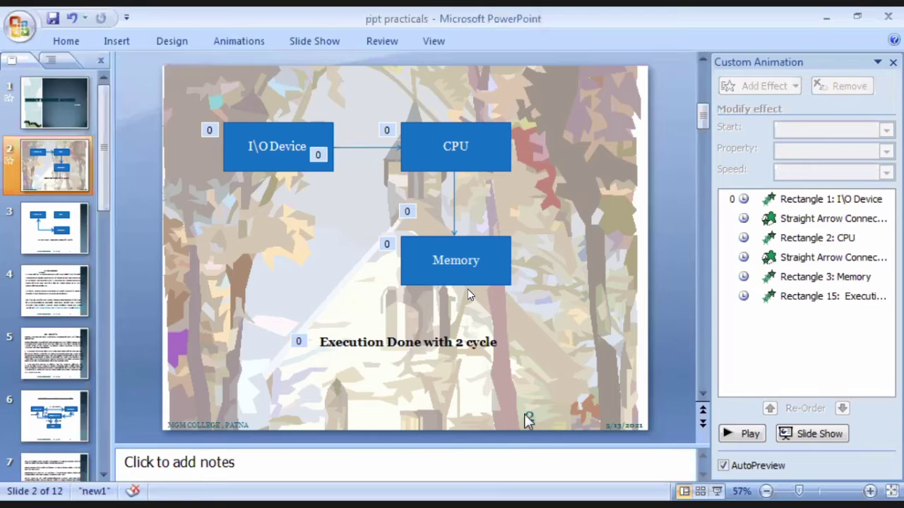
left_click(527, 426)
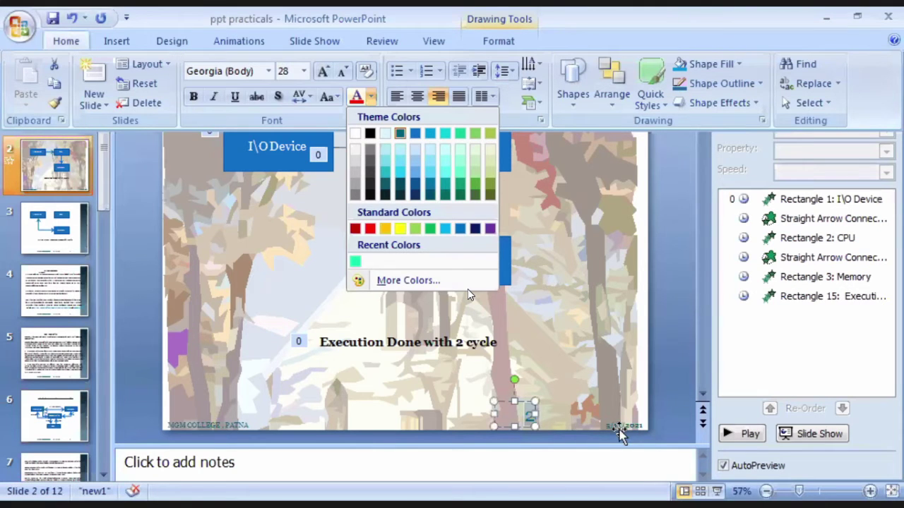
key("Escape")
key("Escape")
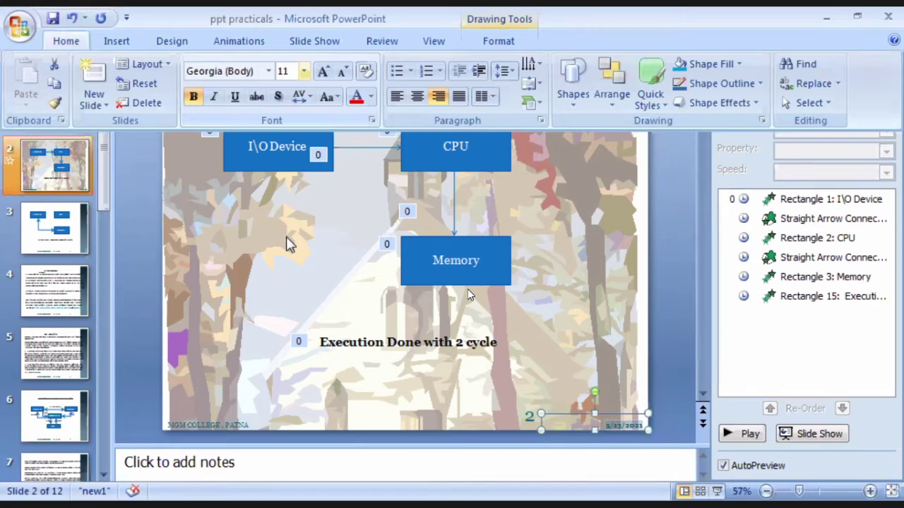
Set the font size of the date in slide 2's footer area to 24
key("f")
key("s")
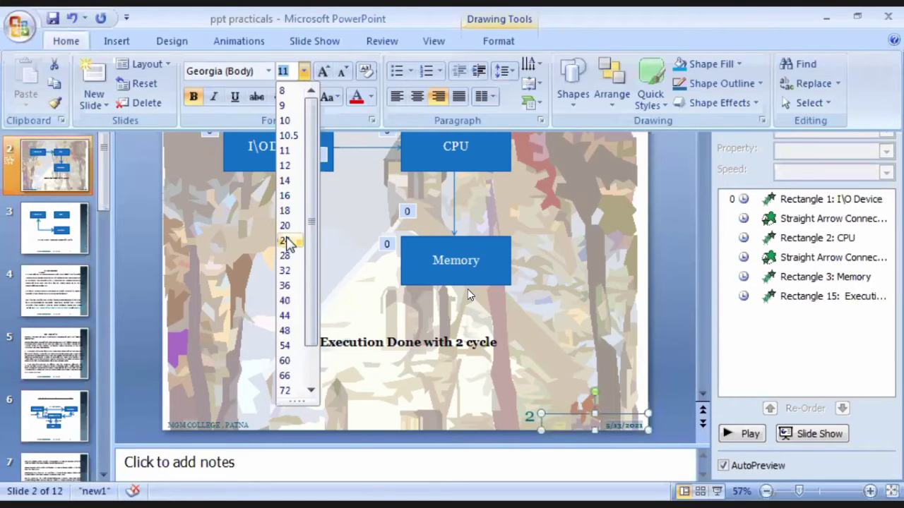
key("Return")
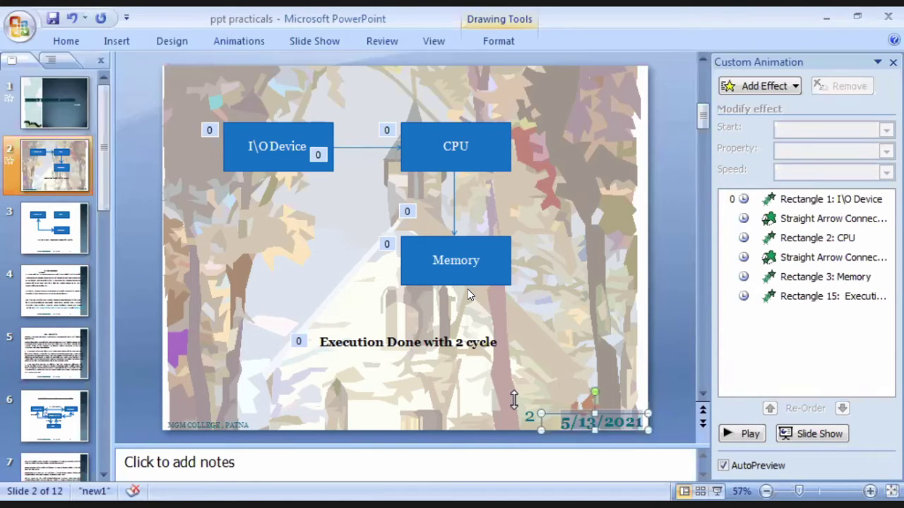
Move the slide number box on slide 2 leftward to the middle of the slide's bottom edge
left_click(511, 405)
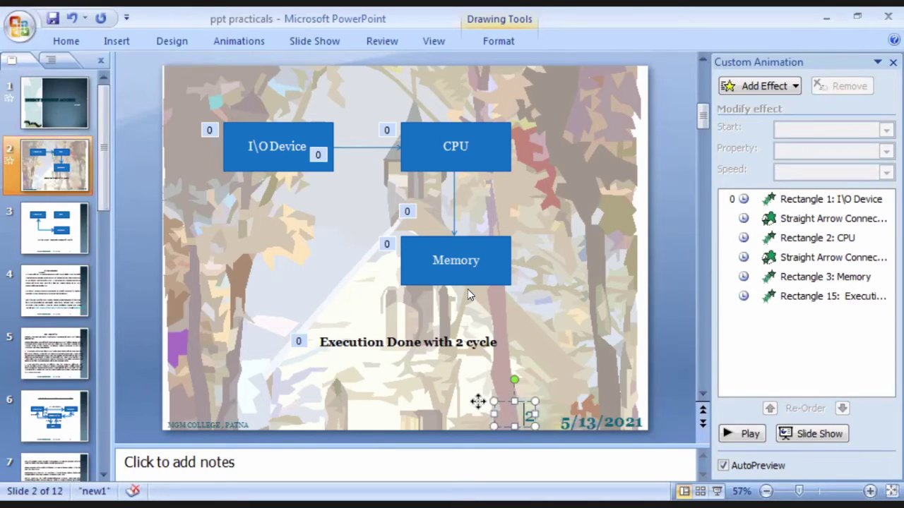
left_click_drag(478, 401, 403, 397)
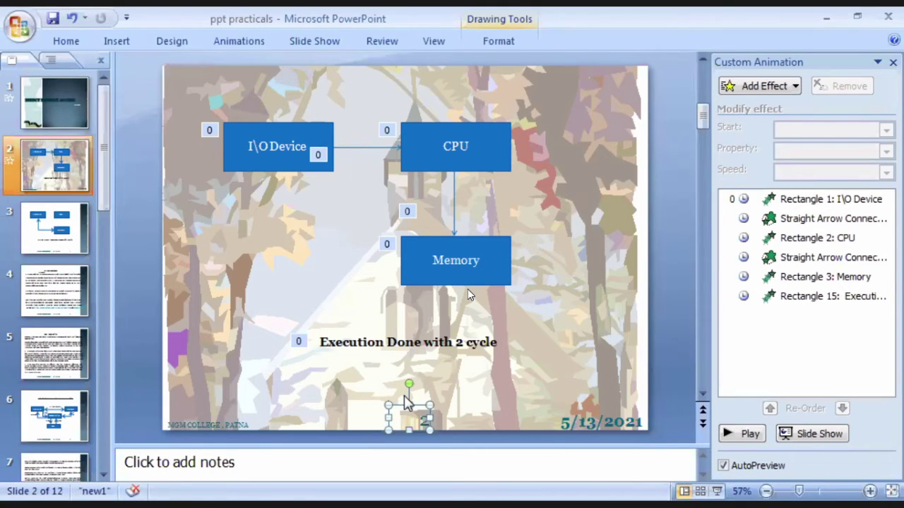
Select the MGM COLLEGE , PATNA footer box on slide 2 and display the text formatting options
mouse_move(492, 460)
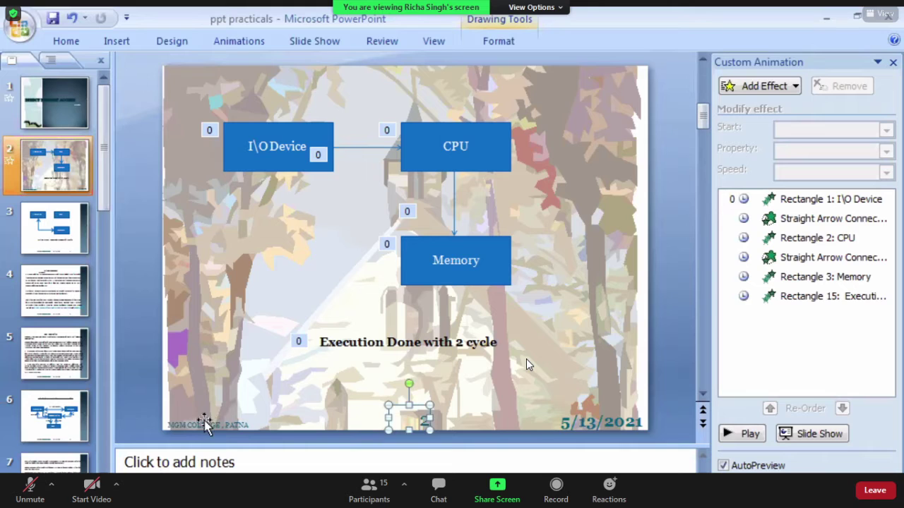
left_click(243, 423)
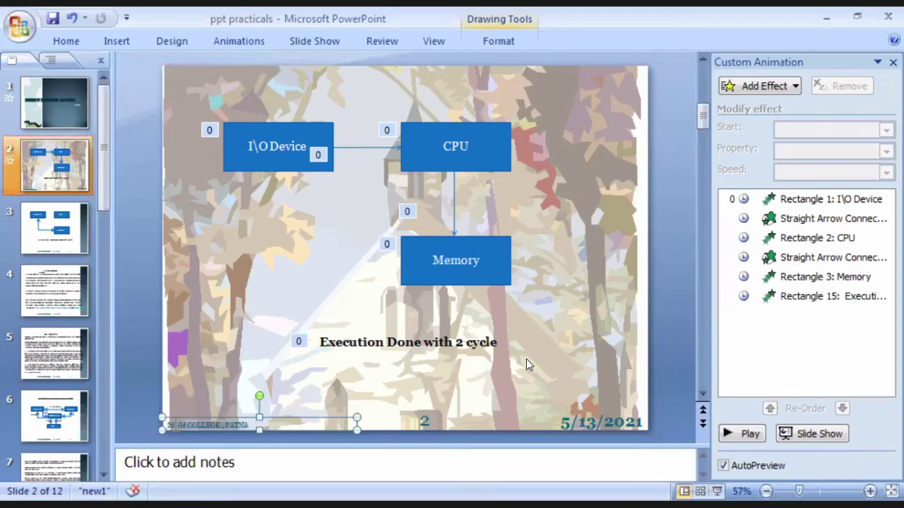
left_click(71, 42)
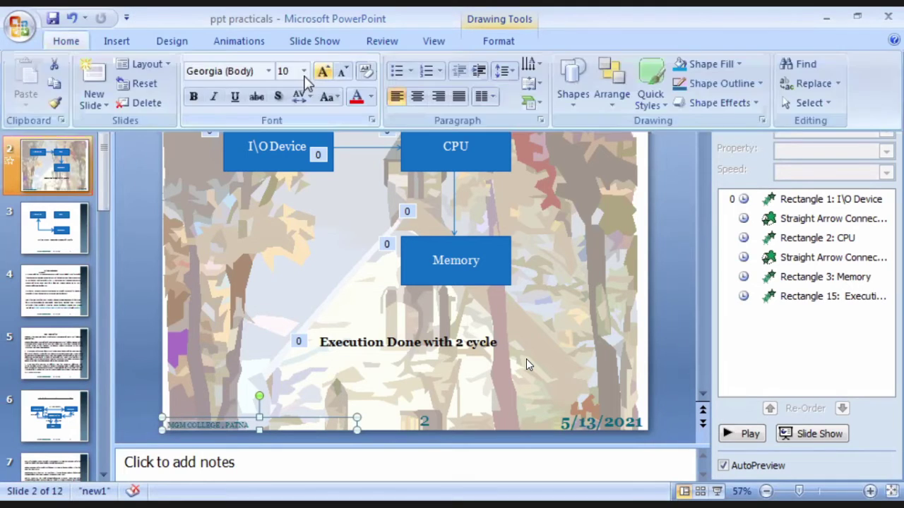
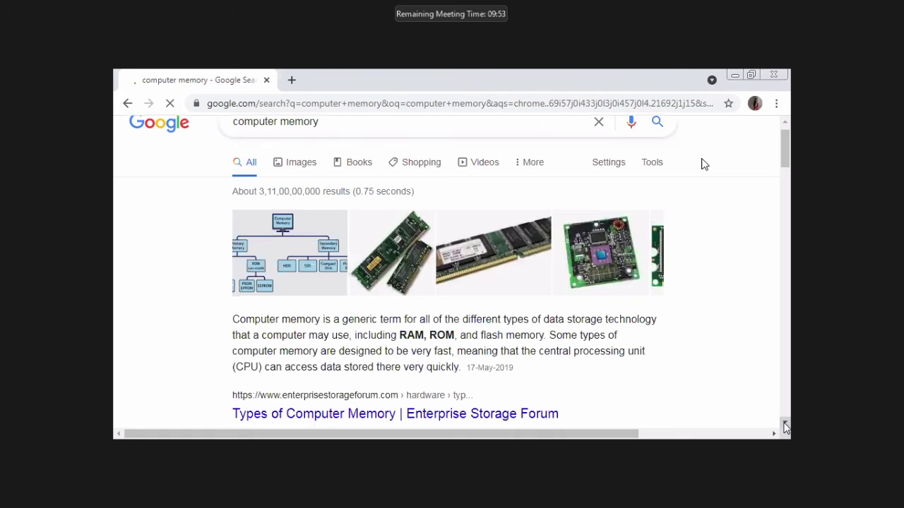
In the web browser, examine the Google results for computer memory down to the related questions
left_click(784, 424)
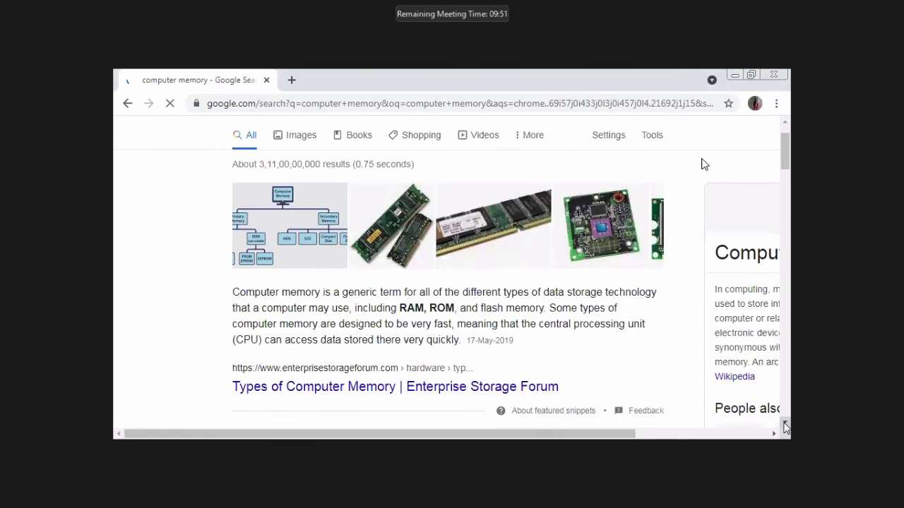
left_click(783, 424)
left_click(784, 424)
scroll(784, 423, "down", 2)
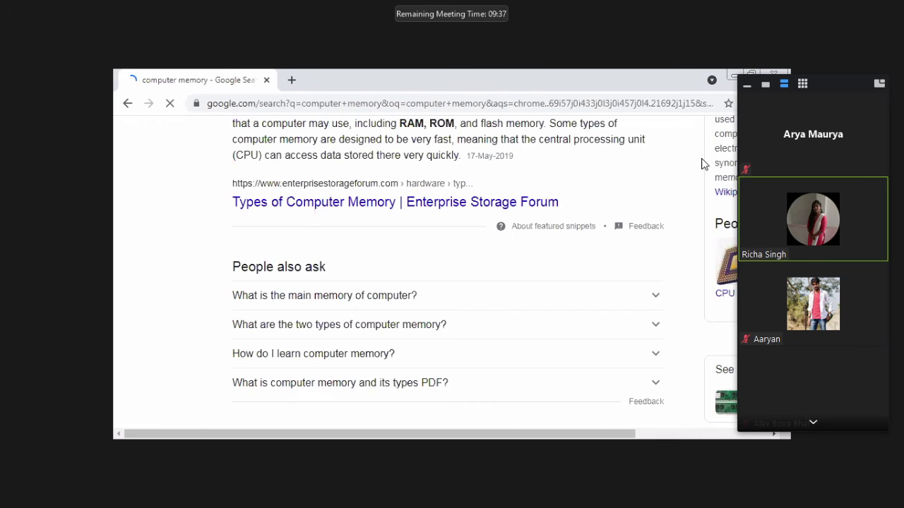
Open the Computer - Memory page on Tutorialspoint from the Google results and select its web address
scroll(701, 164, "down", 1)
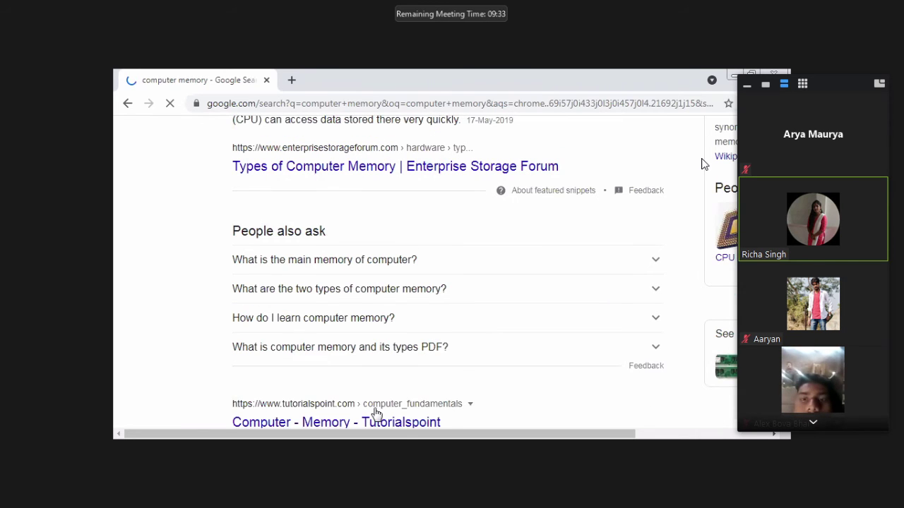
scroll(374, 413, "down", 2)
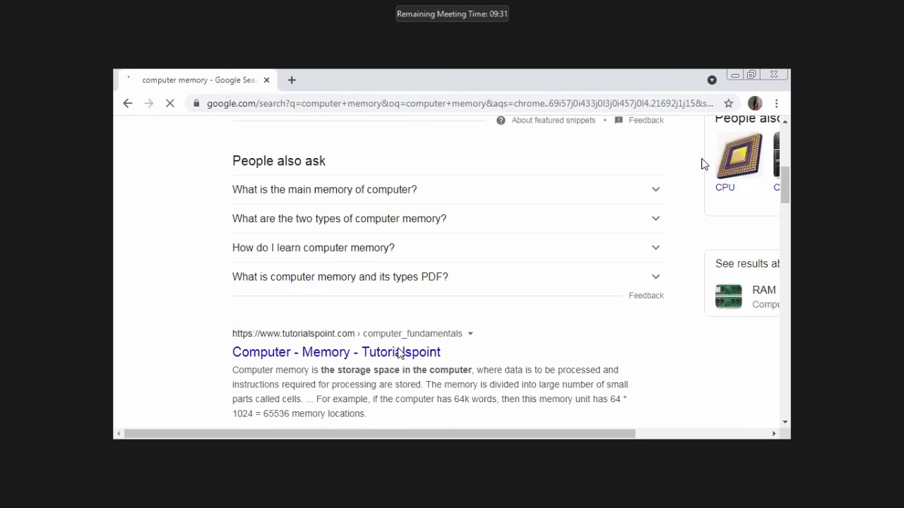
scroll(401, 350, "down", 1)
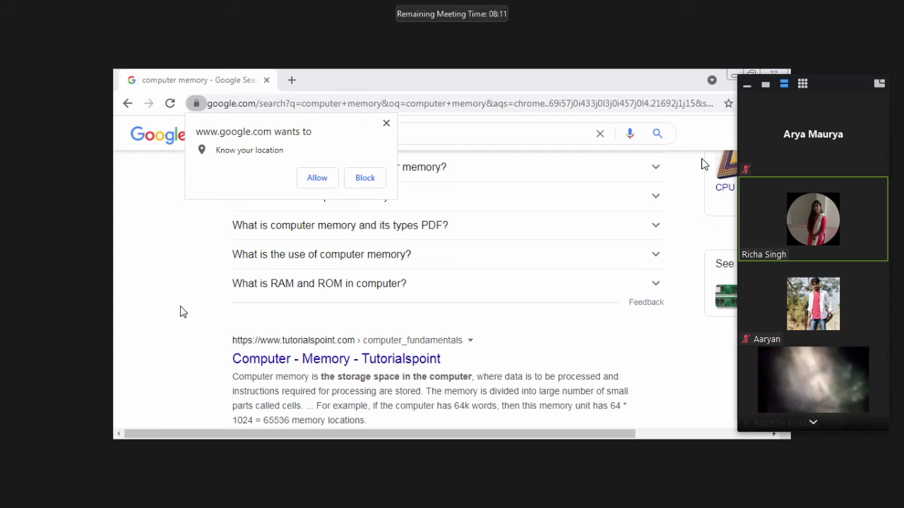
left_click(286, 360)
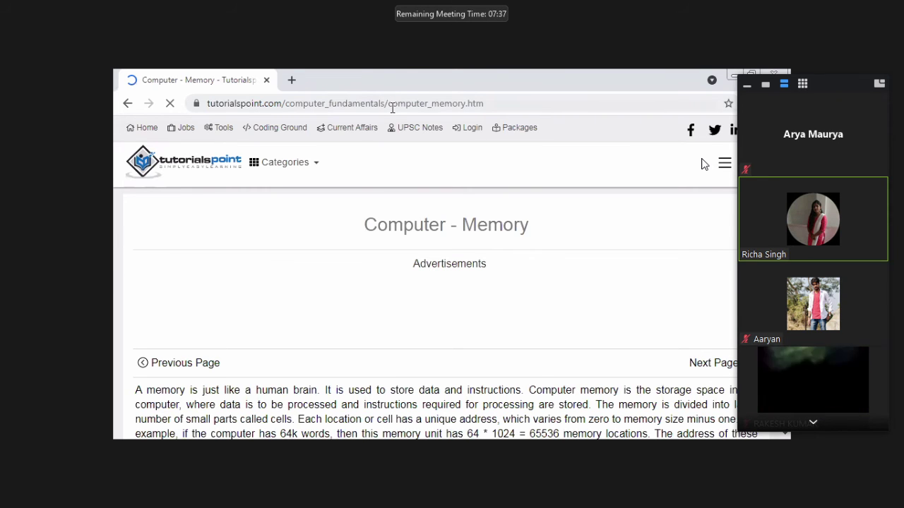
left_click(506, 103)
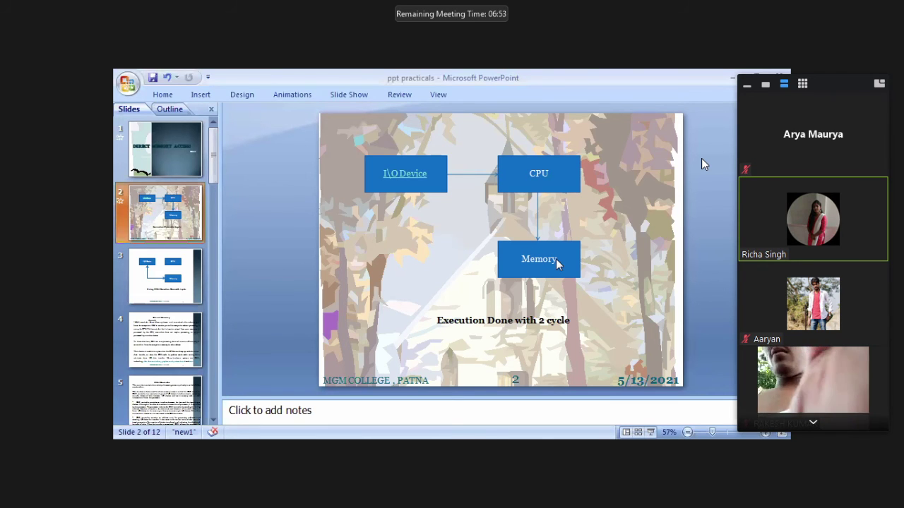
Hide the meeting participants' video strip and try repeatedly to open the hyperlink on slide 2's Memory box
left_click(747, 85)
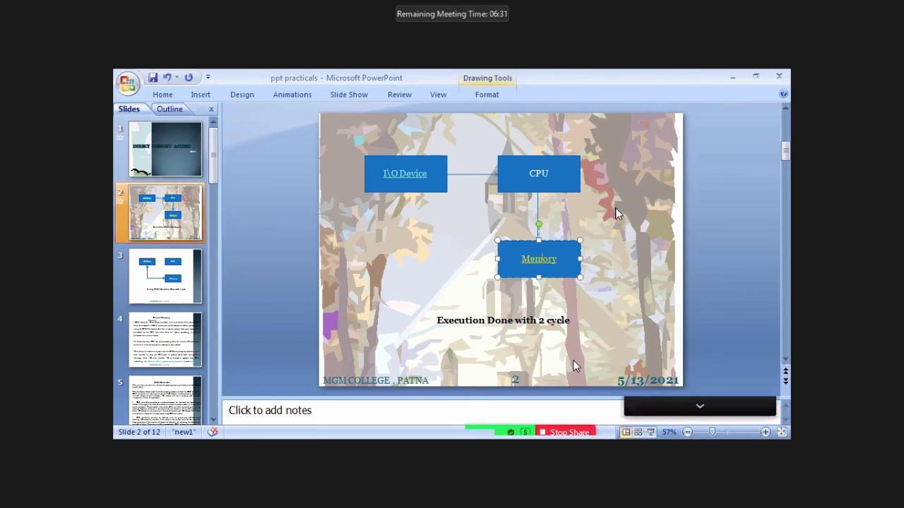
right_click(540, 261)
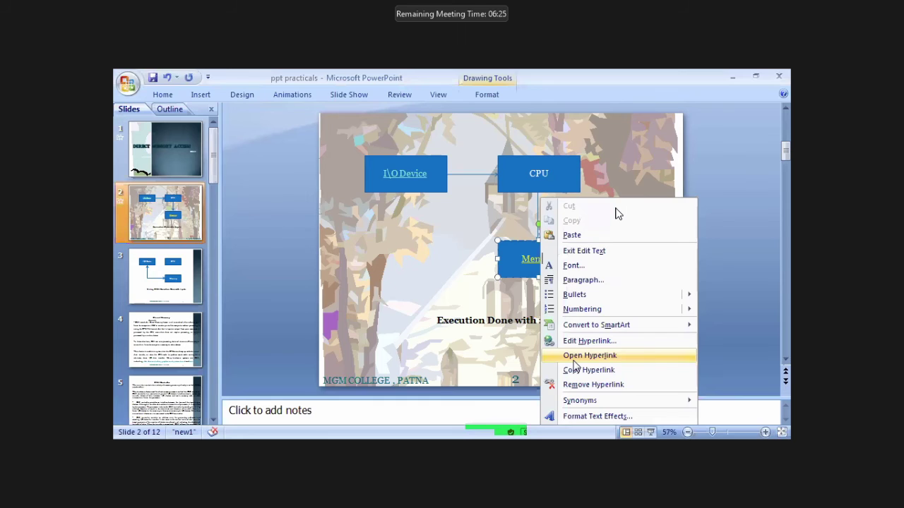
left_click(573, 357)
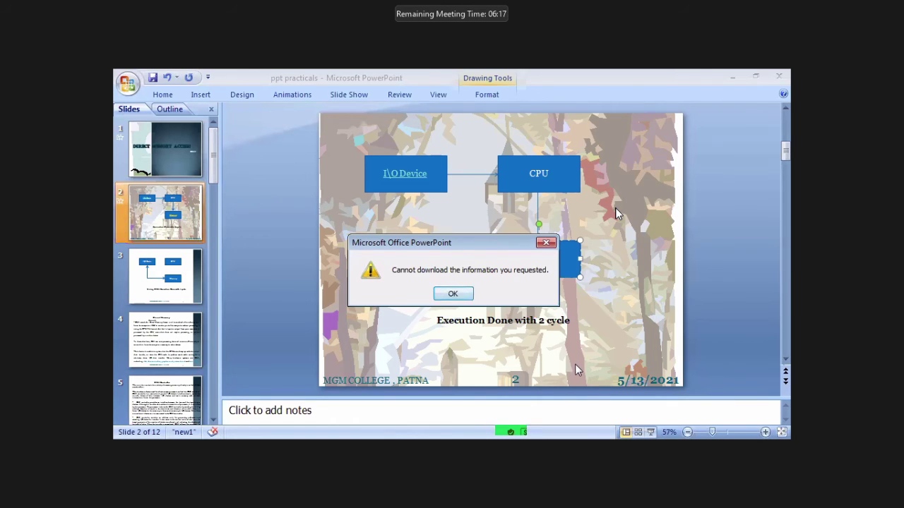
key("Return")
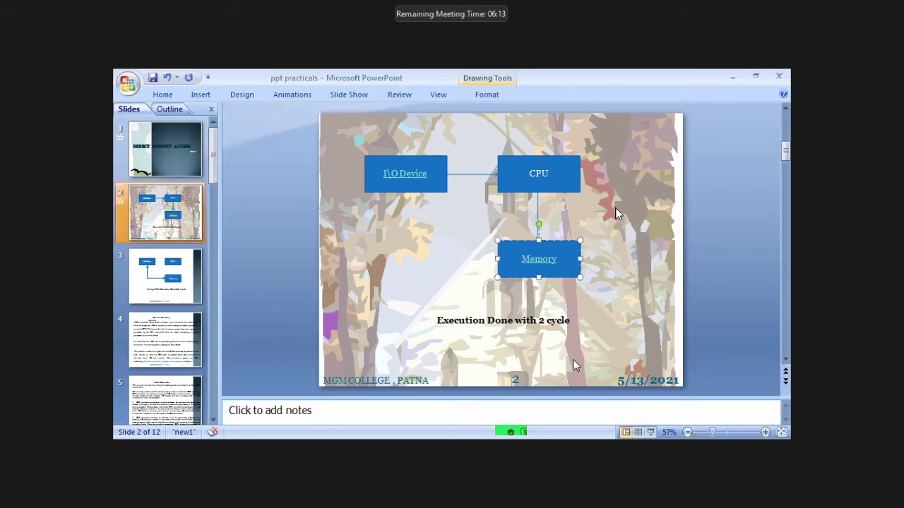
key("shift+F10")
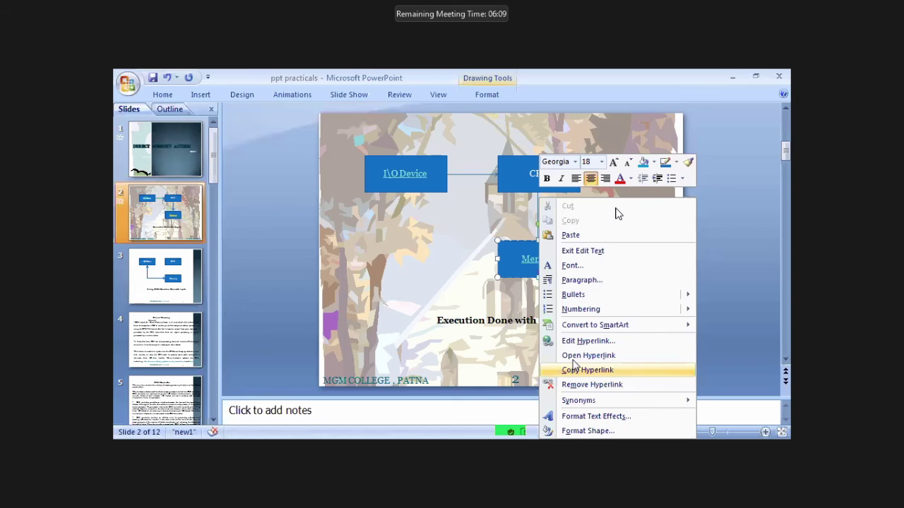
key("Up")
key("Return")
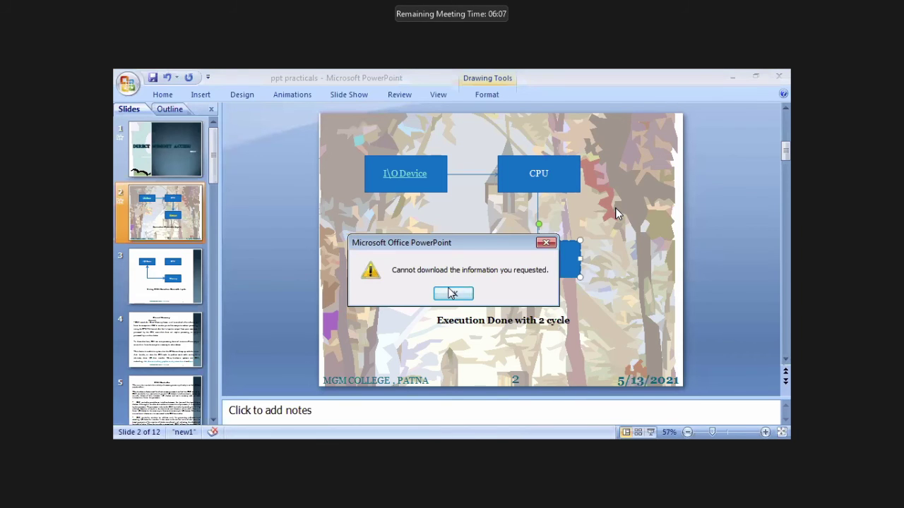
left_click(452, 294)
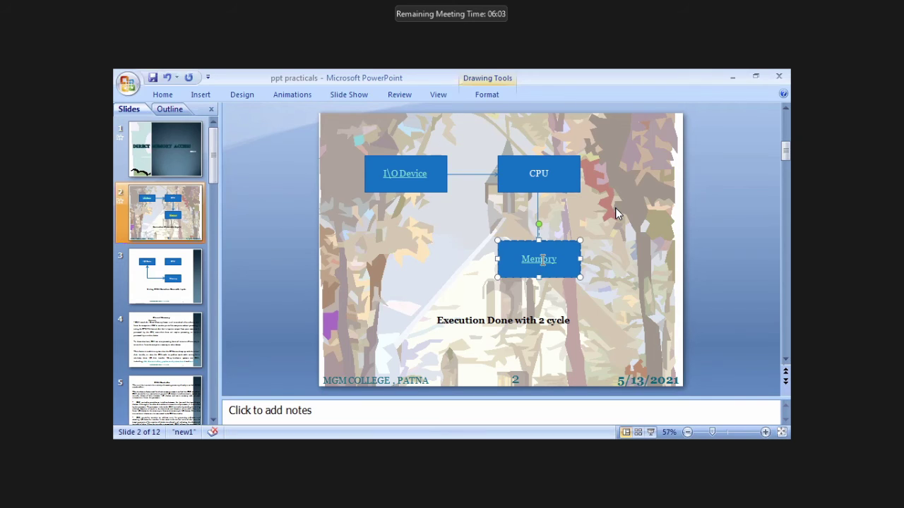
left_click(542, 259)
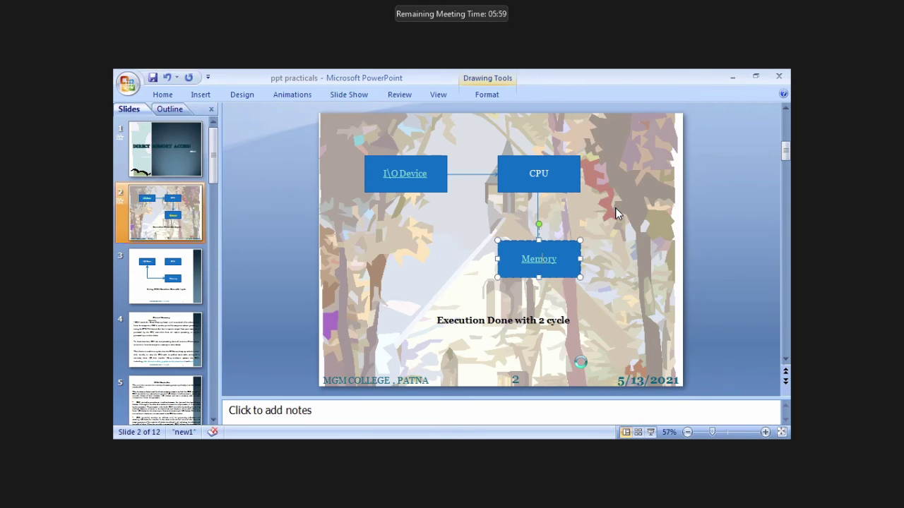
key("shift+F10")
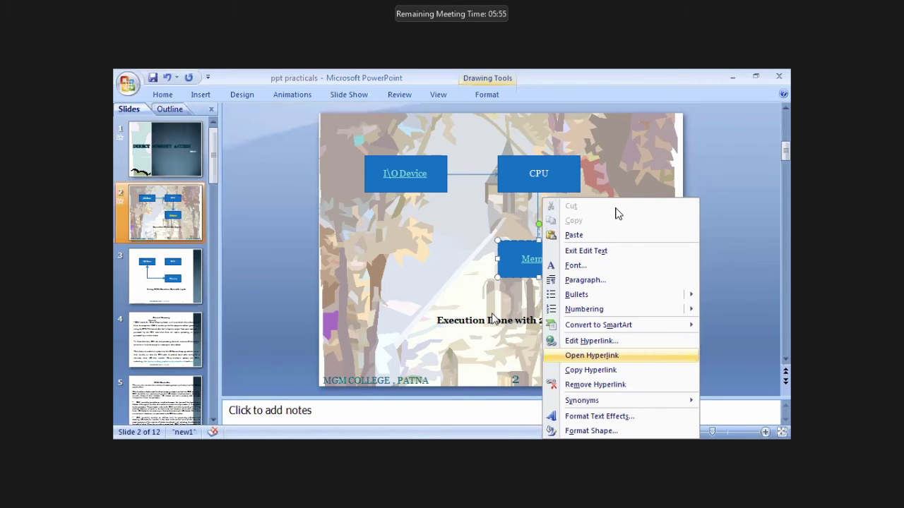
key("Return")
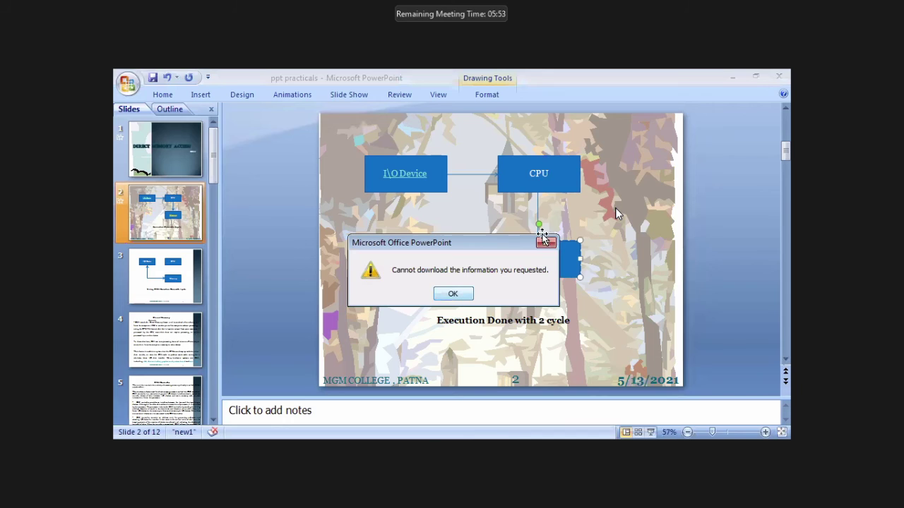
key("Return")
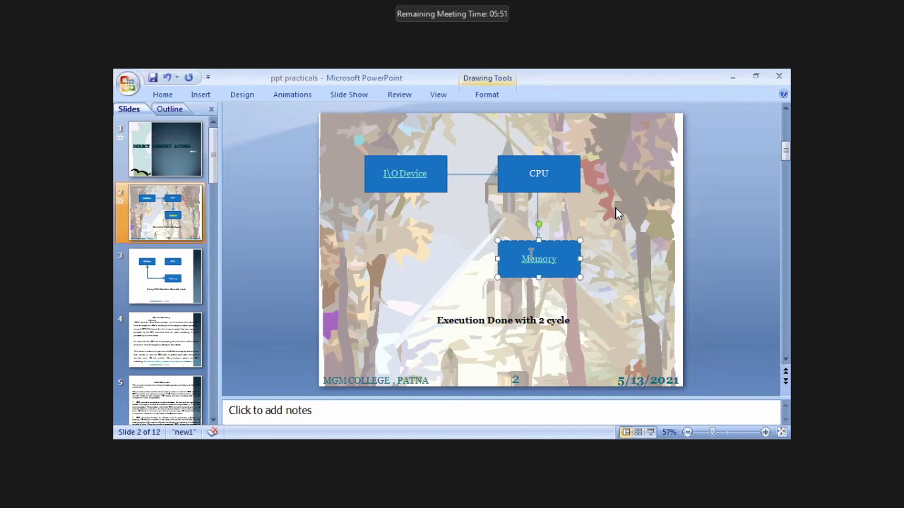
right_click(569, 338)
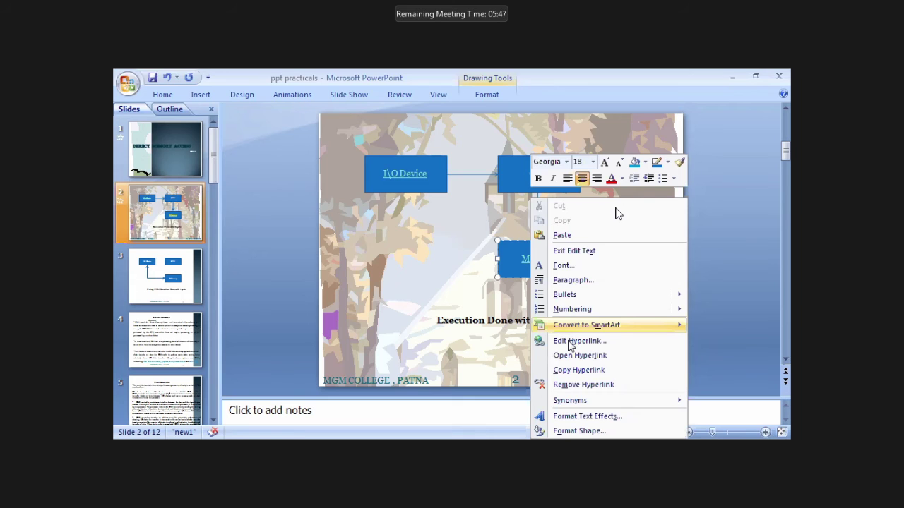
left_click(569, 341)
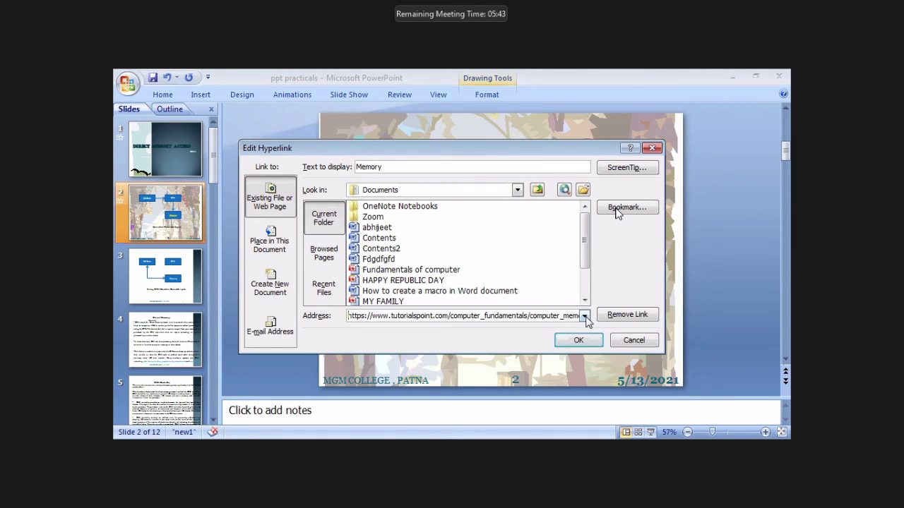
left_click(585, 316)
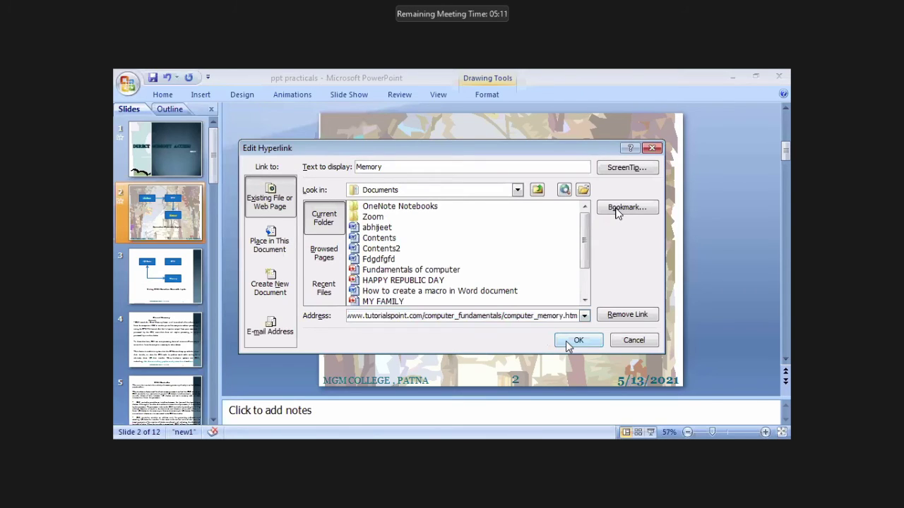
key("Return")
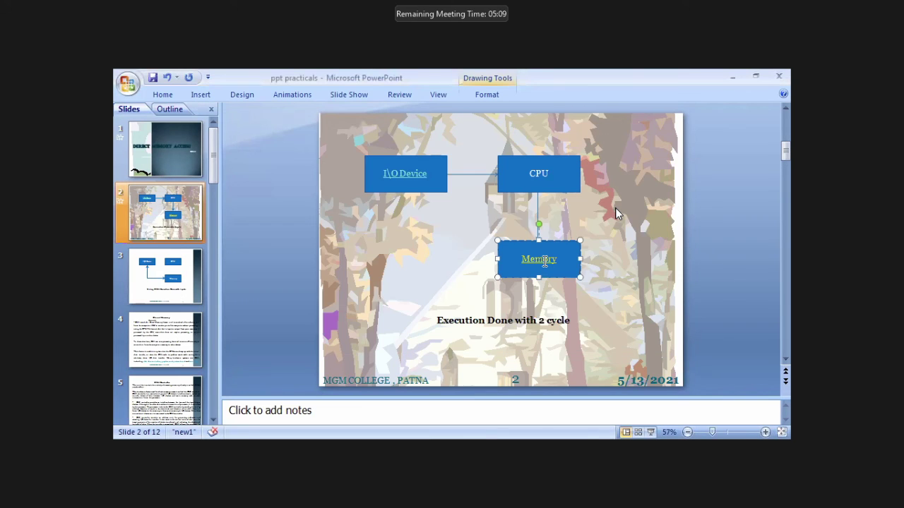
right_click(572, 358)
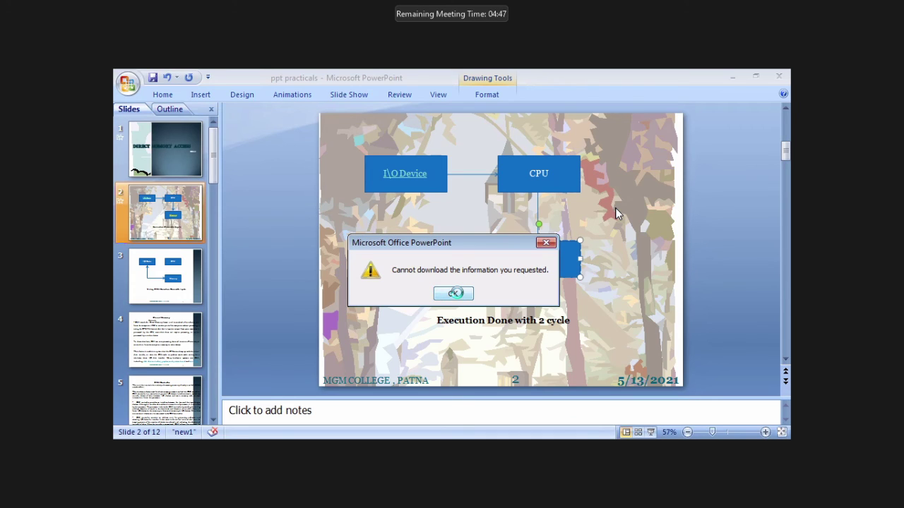
left_click(453, 295)
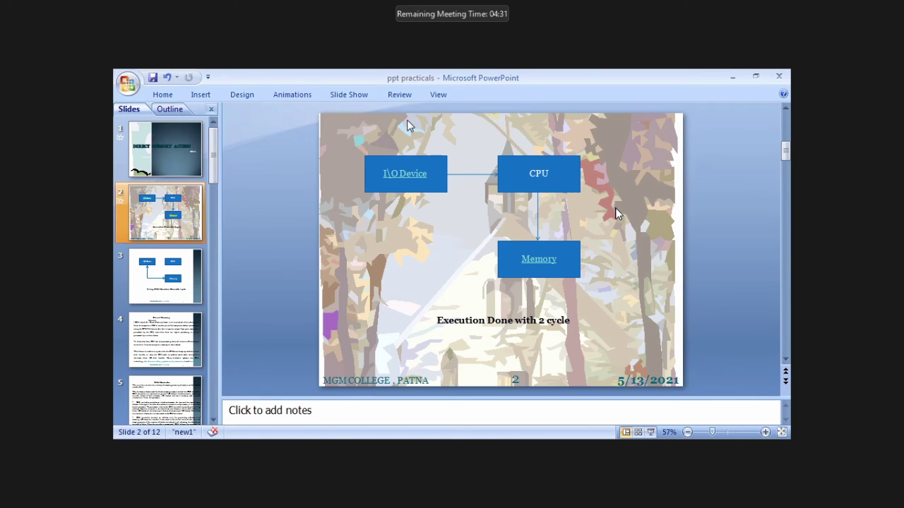
Insert the animated clip of computers and a globe from the Clip Organizer and move it to slide 2's lower-left area
left_click(200, 94)
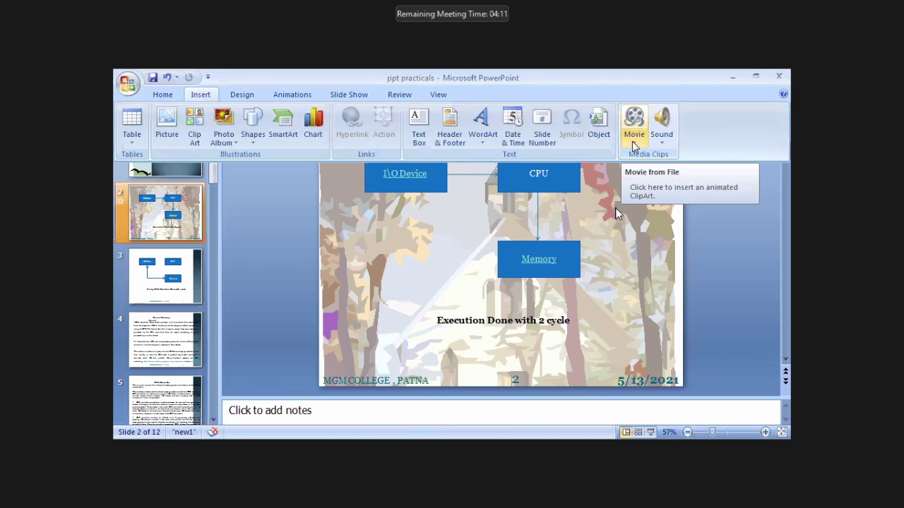
left_click(650, 148)
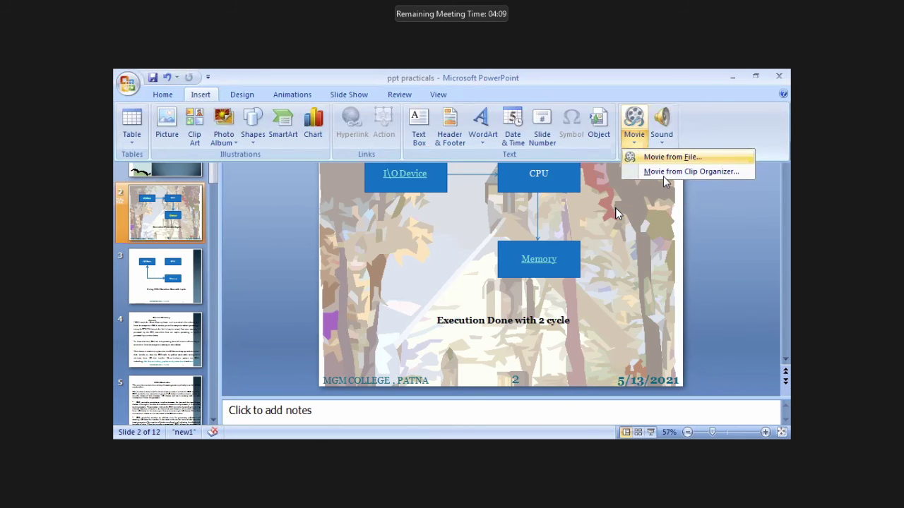
left_click(659, 171)
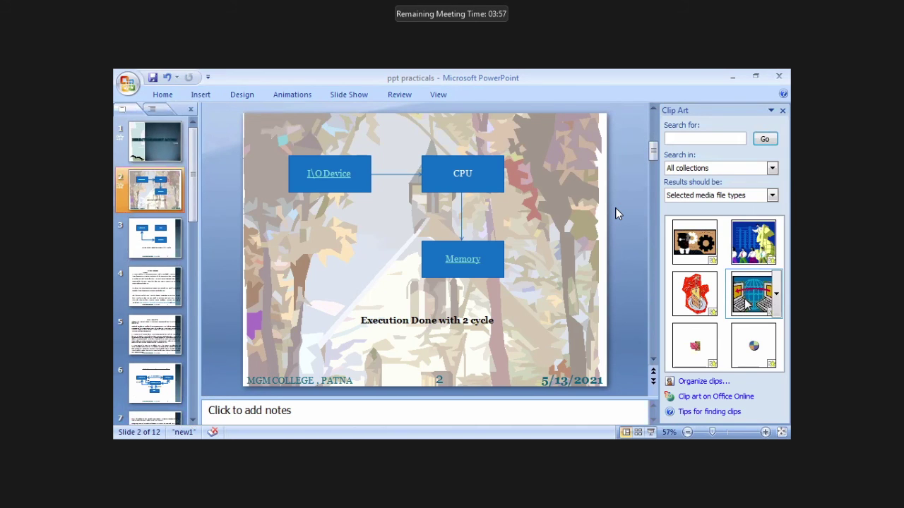
left_click(752, 293)
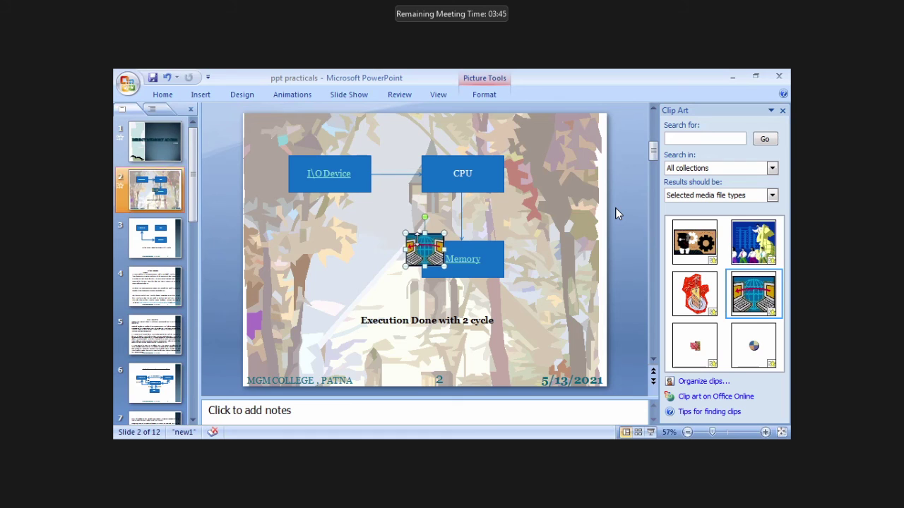
left_click_drag(422, 243, 279, 341)
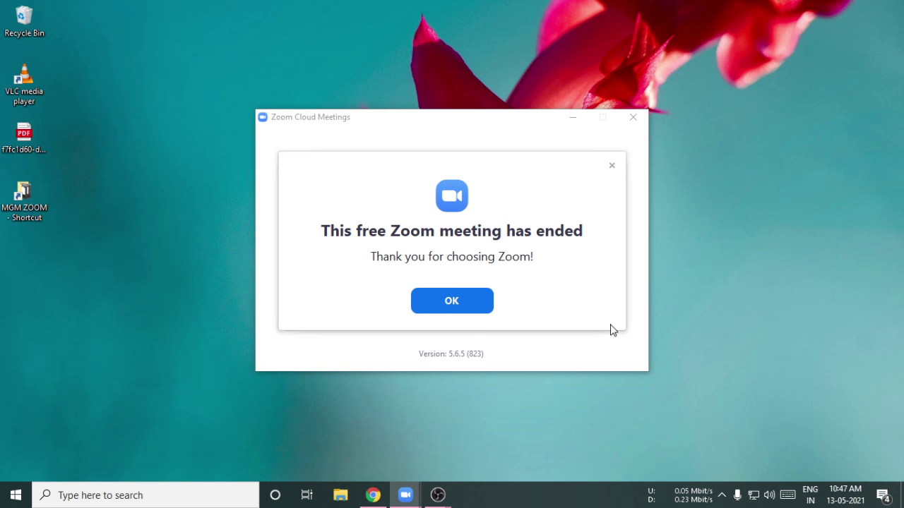
Dismiss the ended Zoom meeting notice, then launch another OBS instance and minimise it
left_click(485, 307)
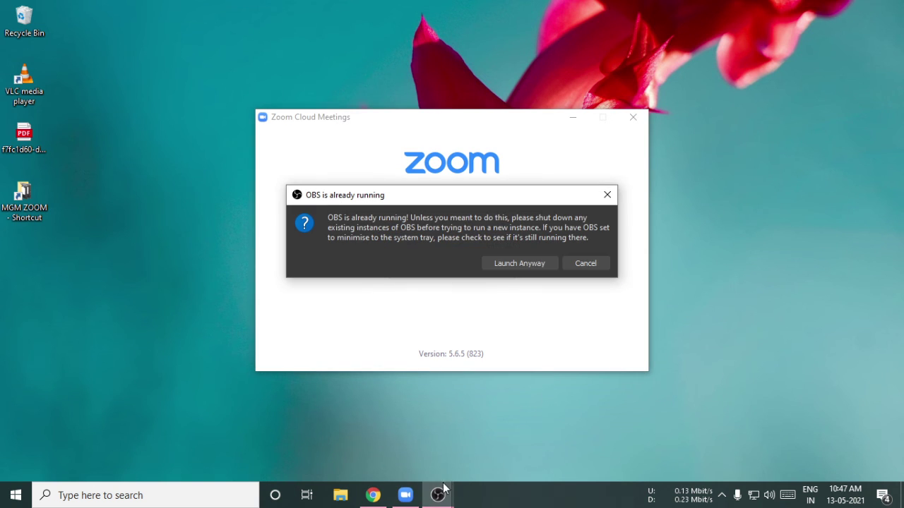
left_click(518, 263)
right_click(443, 501)
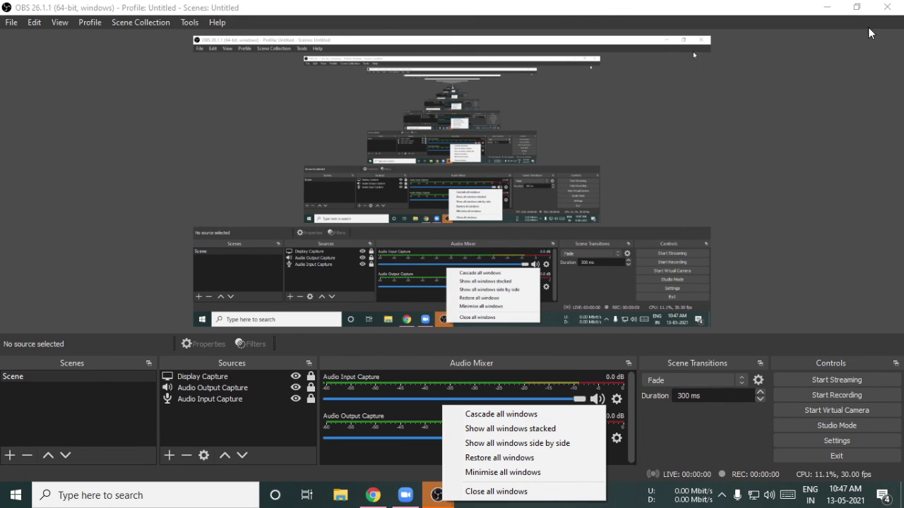
left_click(826, 7)
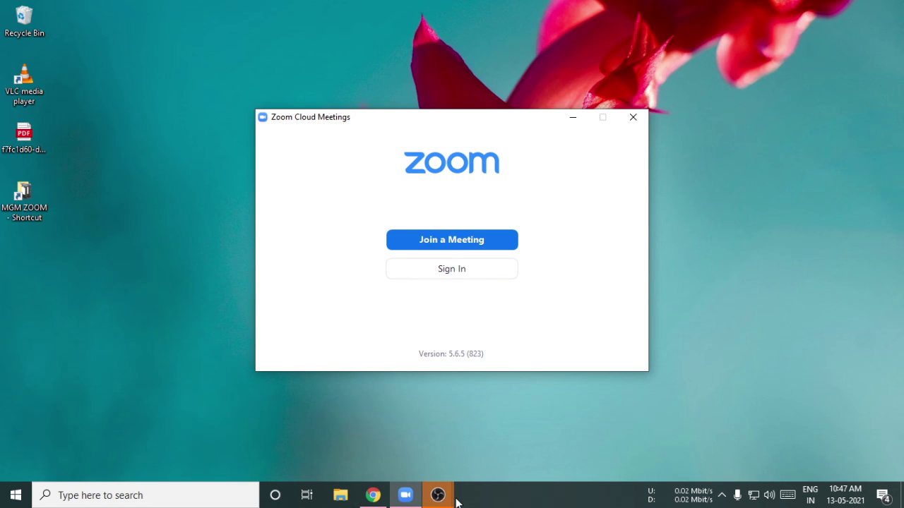
Stop the recording in the first OBS window and minimise that window
mouse_move(438, 496)
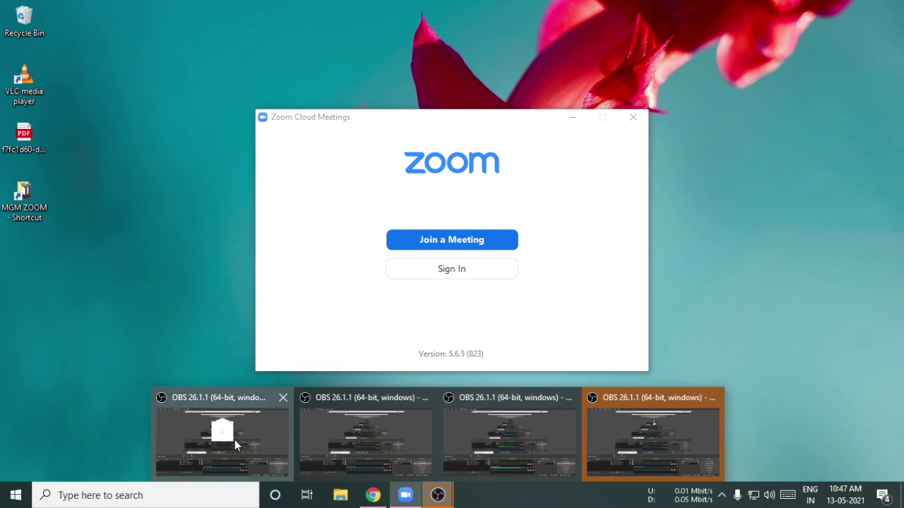
left_click(235, 440)
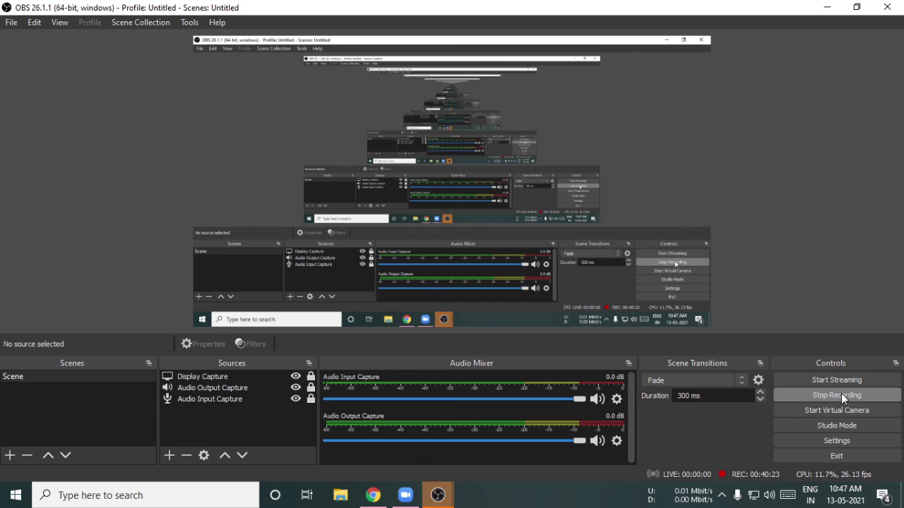
left_click(841, 393)
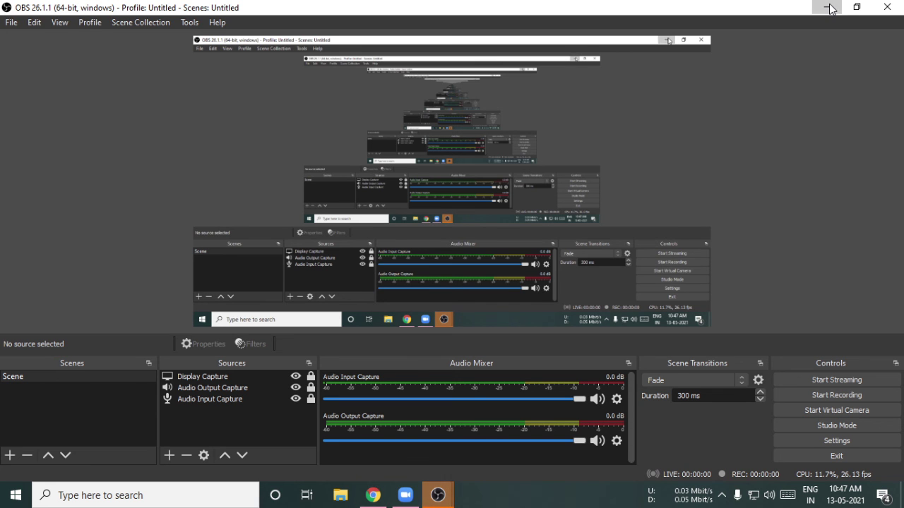
left_click(829, 8)
Bring up the second OBS window to stop its recording
mouse_move(435, 494)
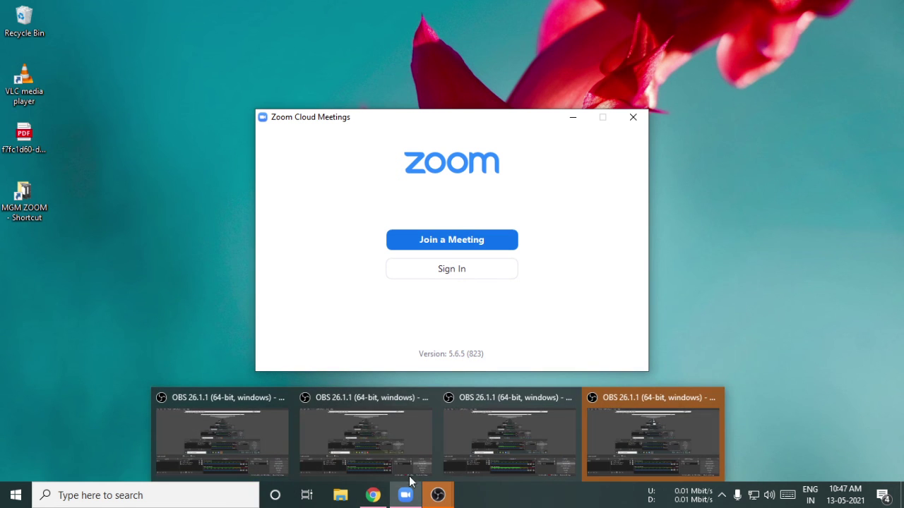
left_click(392, 447)
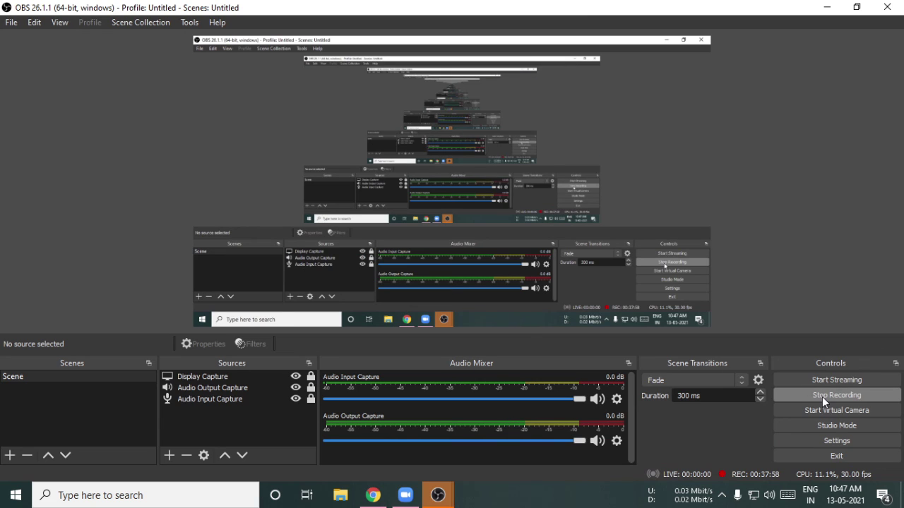